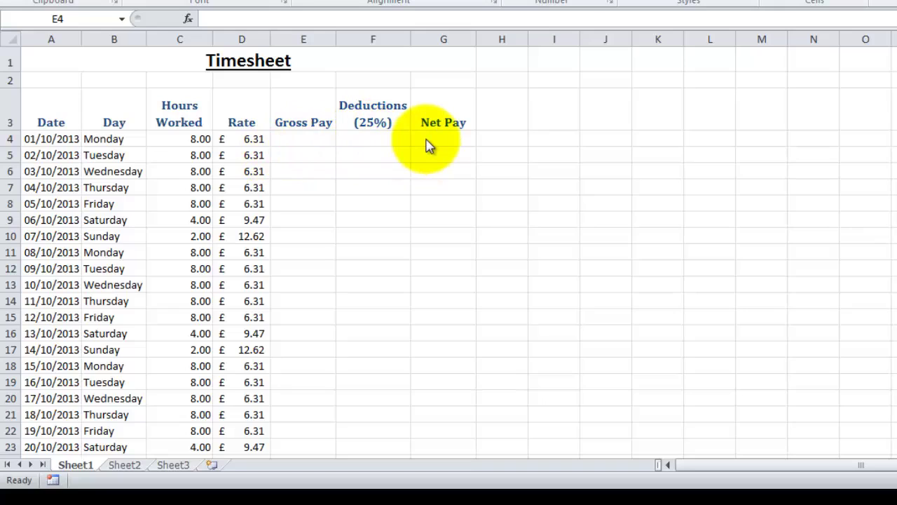
Enter =C4*D4 in E4 so Monday's gross pay shows £50.48.
click(307, 139)
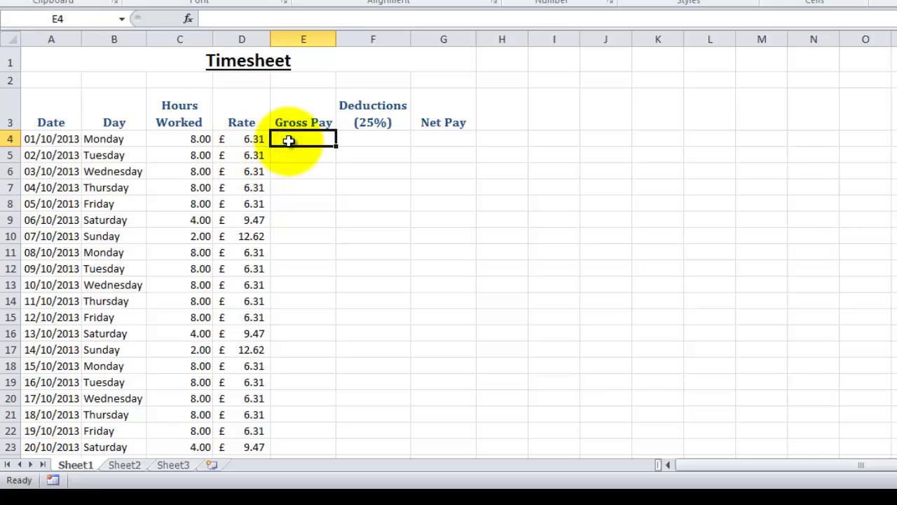
text(=)
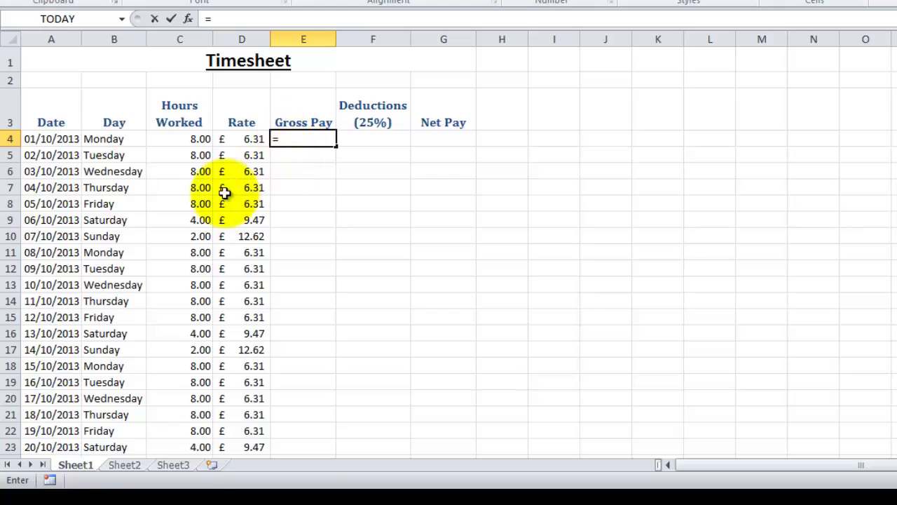
click(188, 139)
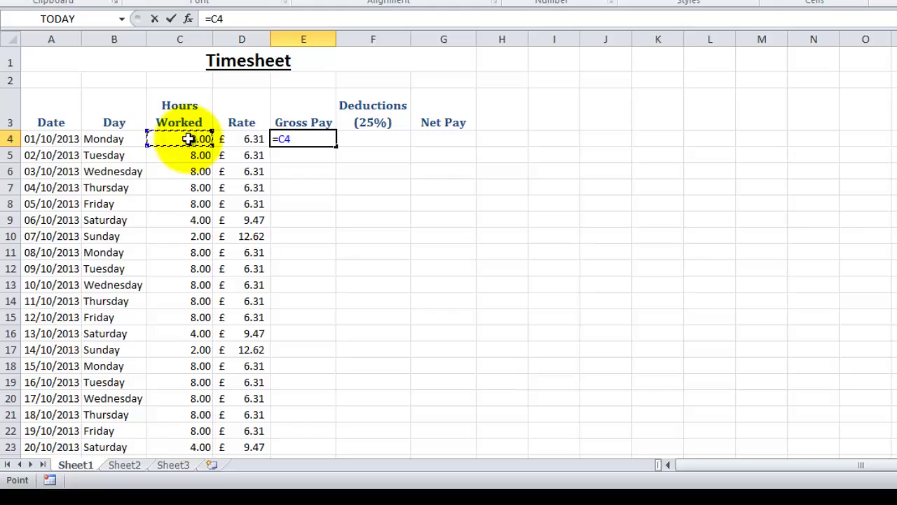
text(*)
click(239, 138)
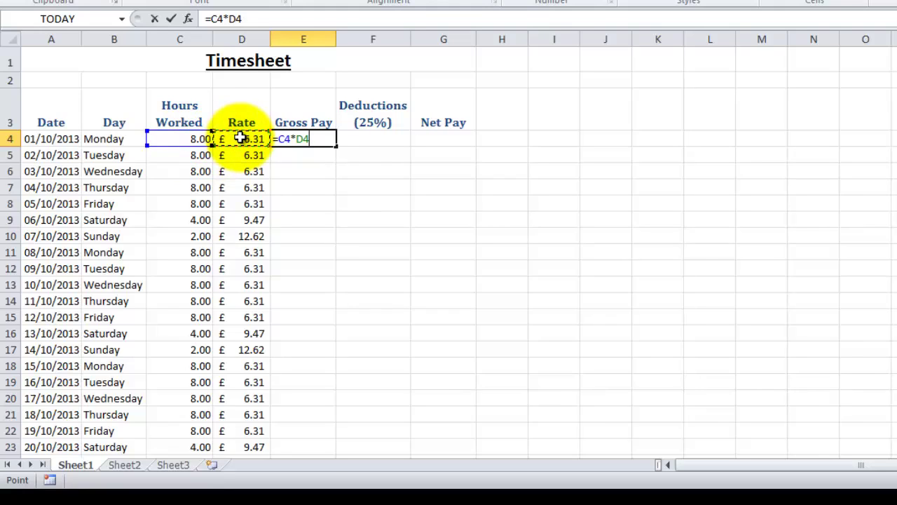
click(168, 20)
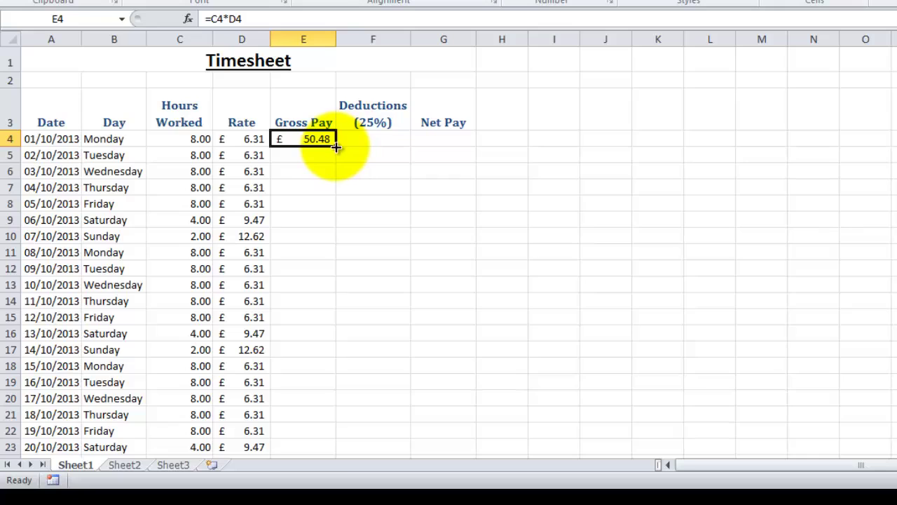
Copy the =C4*D4 gross pay formula down E4:E34 and check that E34 reads =C34*D34.
drag(337, 146, 325, 431)
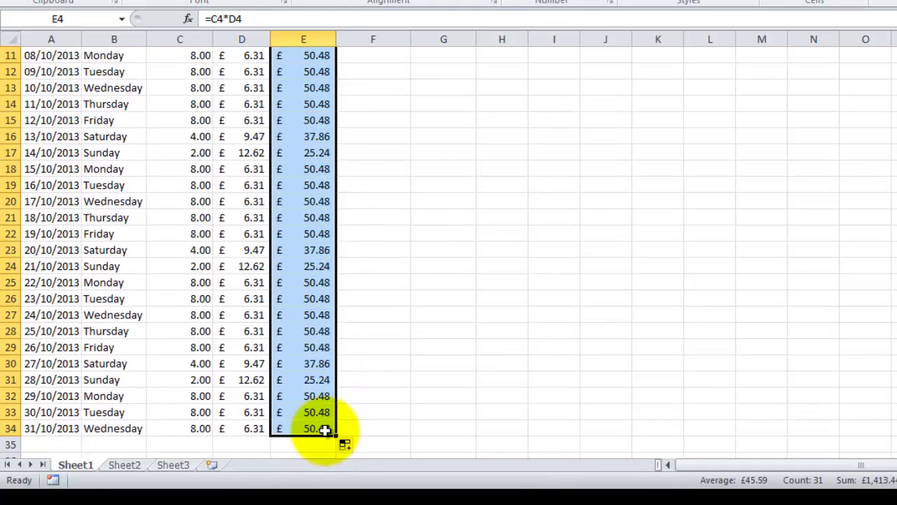
click(370, 427)
click(309, 429)
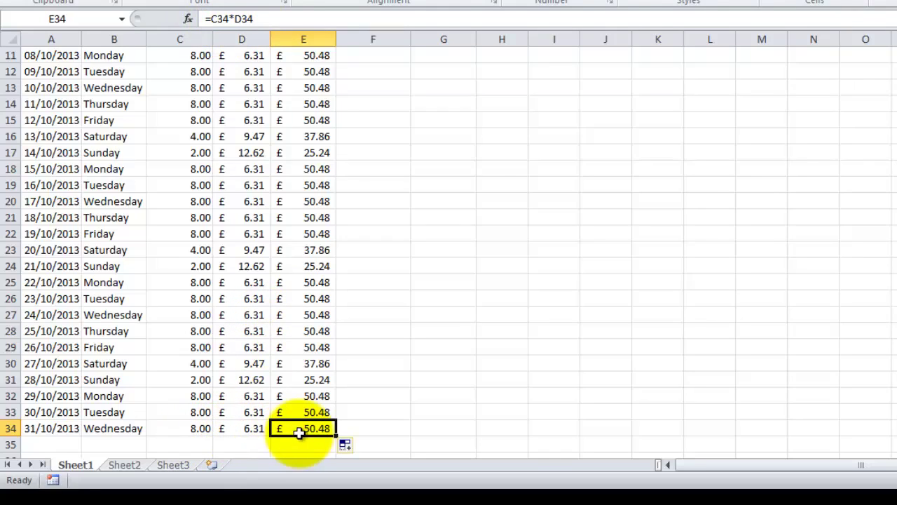
click(355, 412)
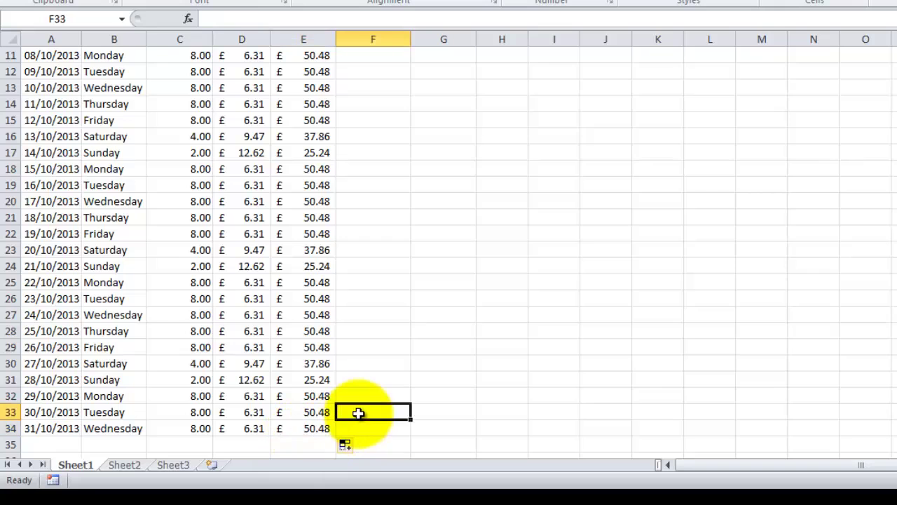
Enter =(E4/100)*25 in F4 to get Monday's £12.62 deduction.
key(Up)
key(Up)
key(Up)
key(Up)
key(Up)
key(Up)
key(Up)
key(Up)
key(Up)
key(Up)
key(Up)
key(Up)
key(Up)
key(Up)
key(Up)
key(Up)
key(Up)
key(Up)
key(Up)
key(Up)
key(Up)
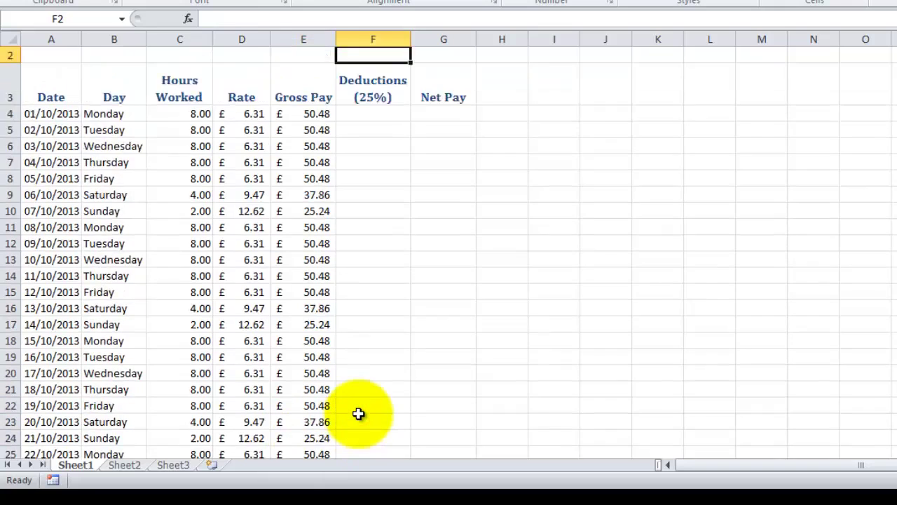
key(Down)
key(Down)
key(Down)
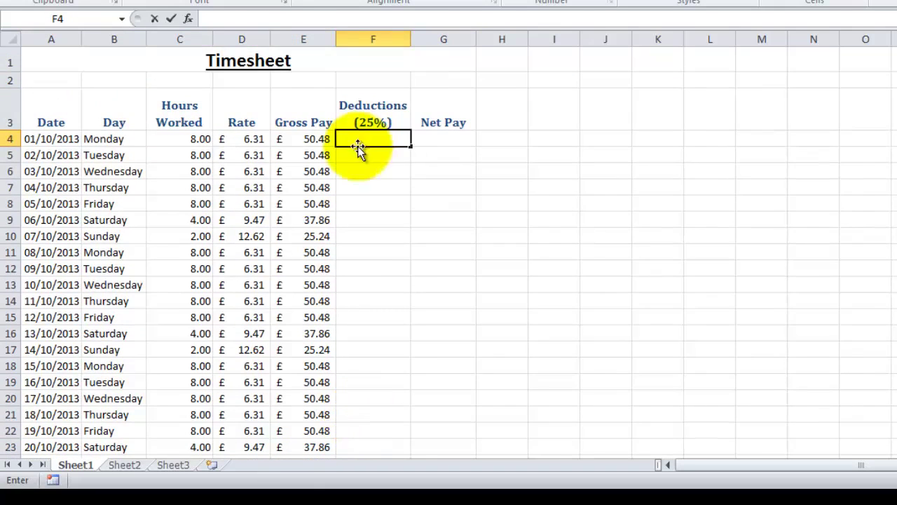
click(380, 199)
click(375, 139)
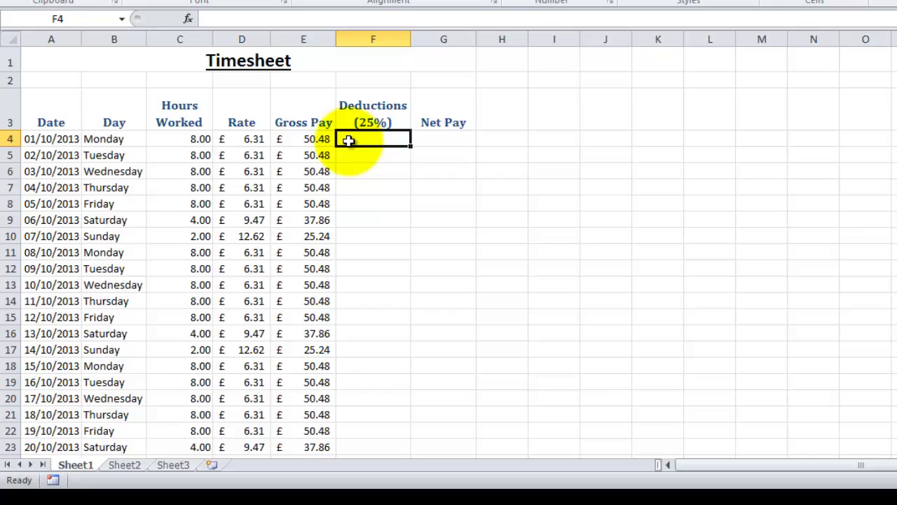
text(=)
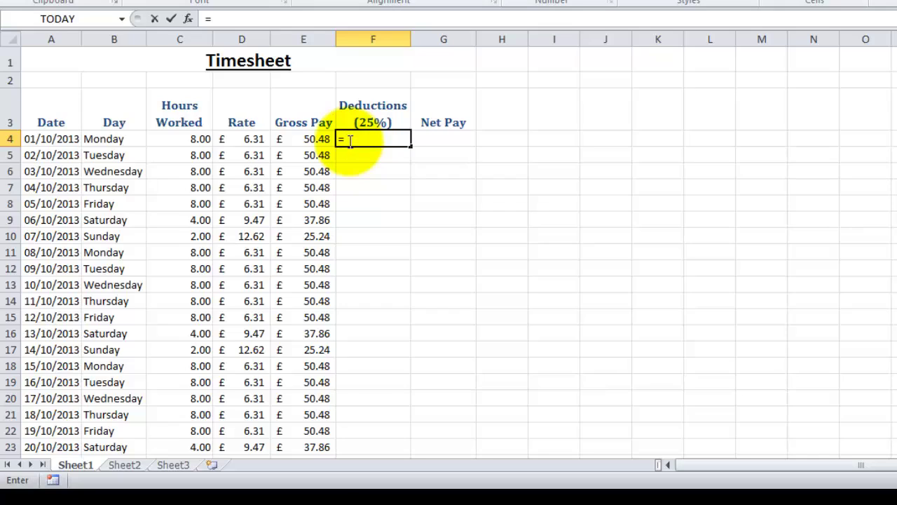
text(()
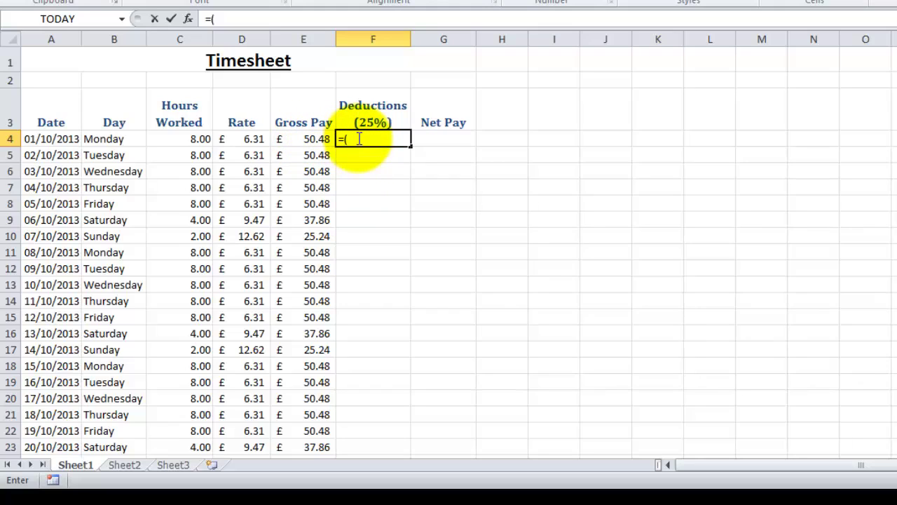
text(e4/)
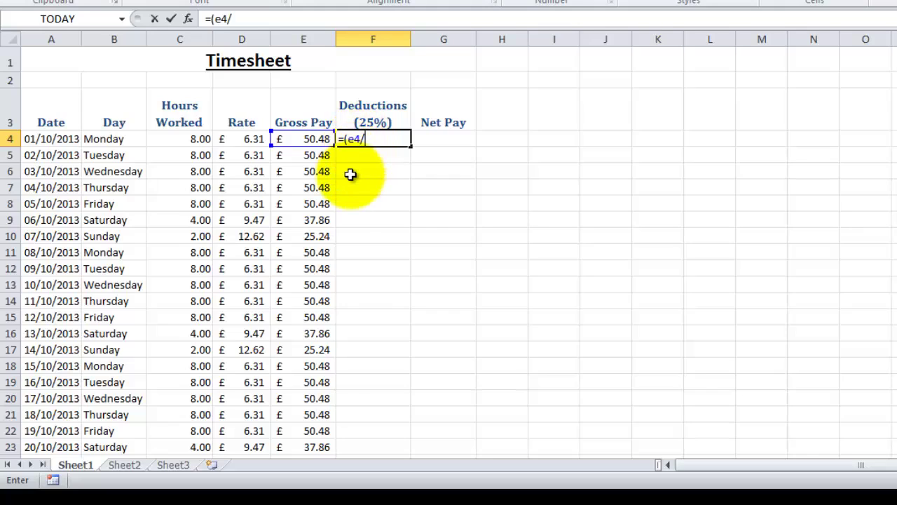
text(100)*25)
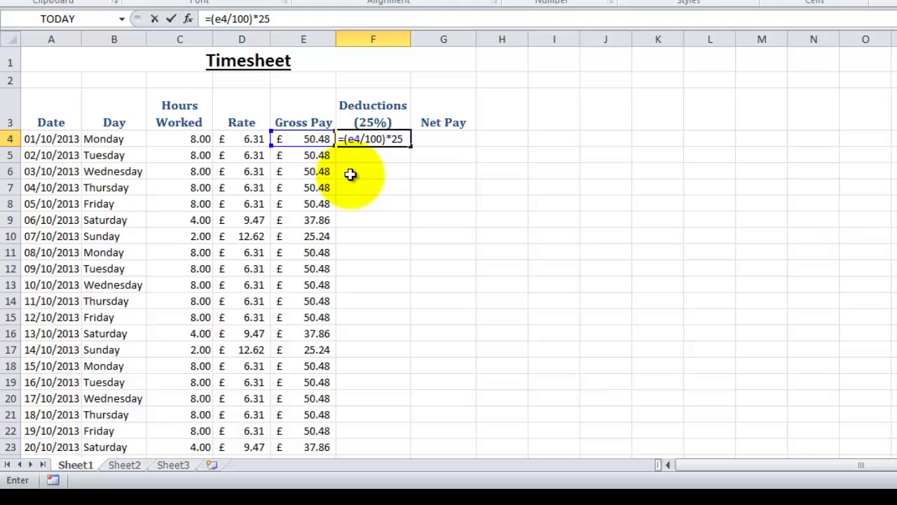
key(Return)
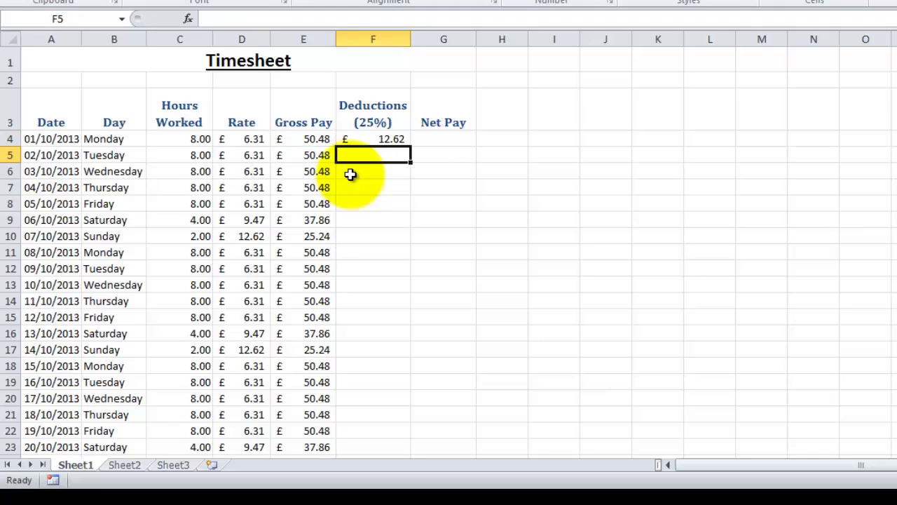
Rewrite F4's deduction formula as =E4*25%, still giving £12.62.
key(Up)
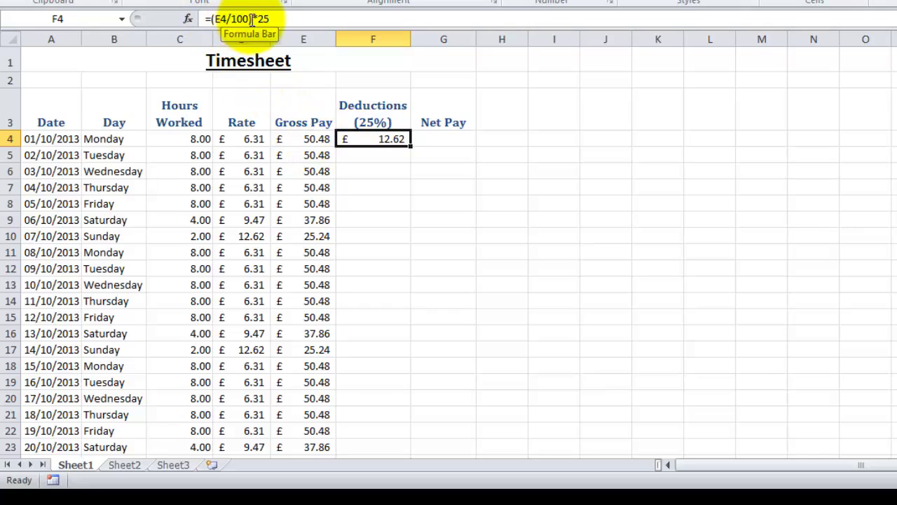
click(288, 19)
key(BackSpace)
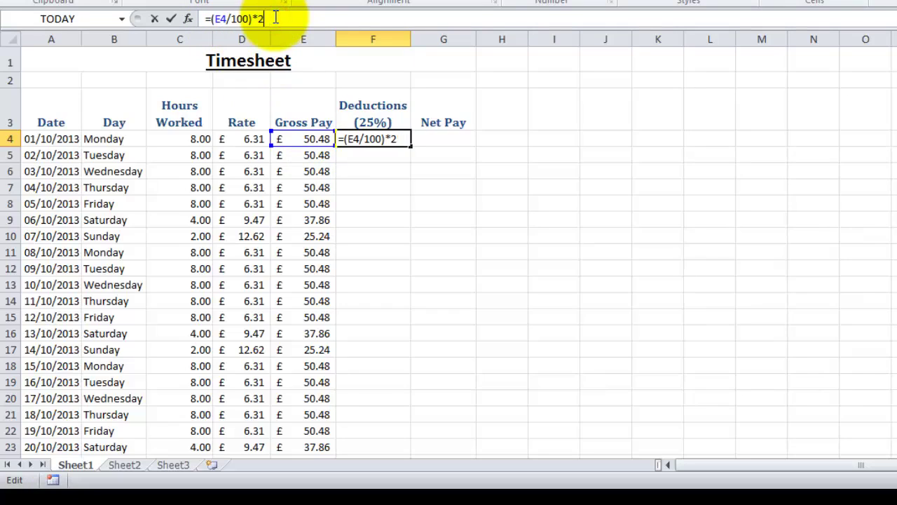
key(BackSpace)
key(BackSpace)
key(BackSpace)
key(BackSpace)
key(BackSpace)
key(BackSpace)
key(BackSpace)
key(BackSpace)
key(BackSpace)
key(BackSpace)
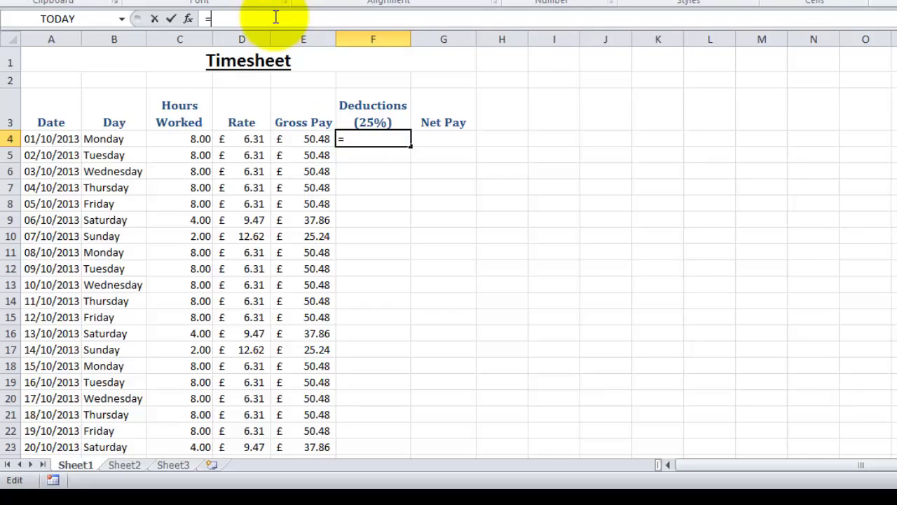
text(e4)
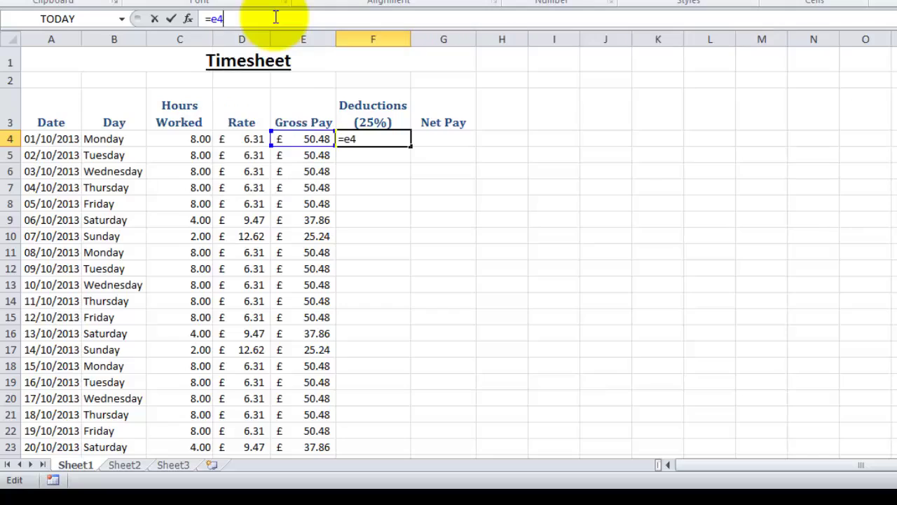
text(*25%)
key(Return)
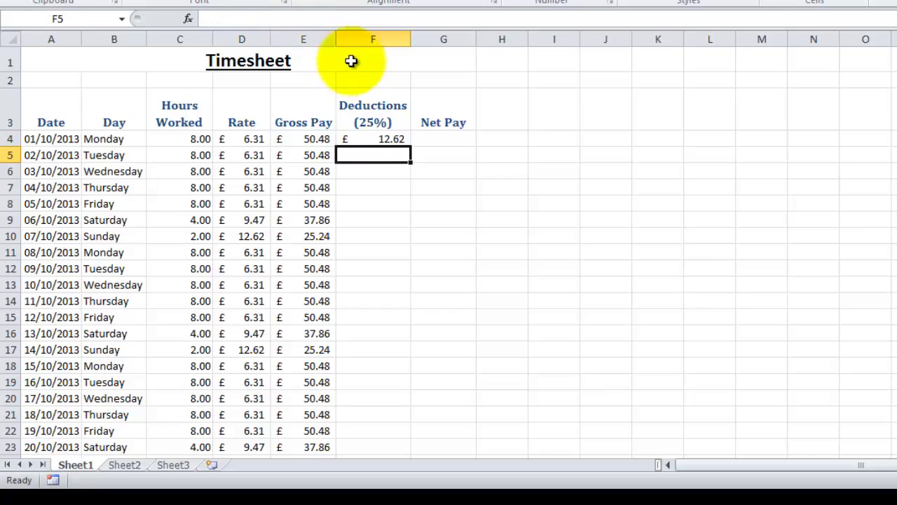
click(380, 139)
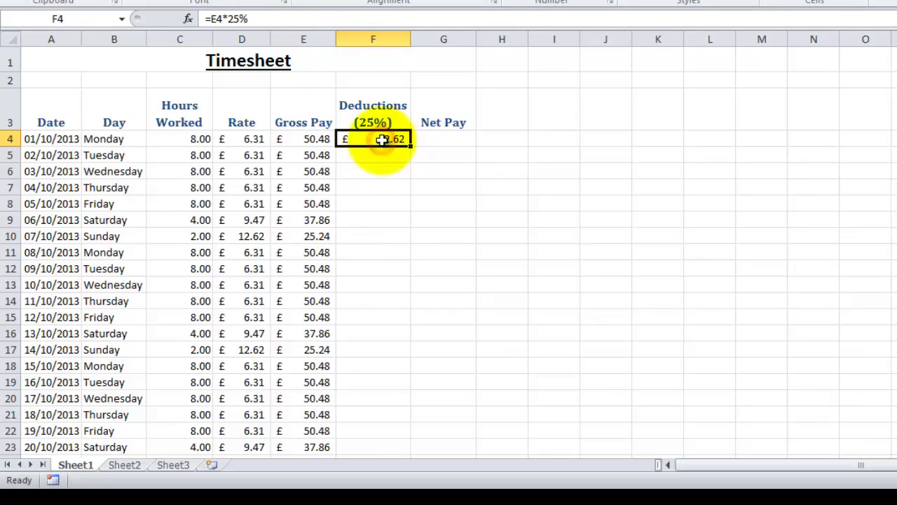
Copy the deduction formula down F4:F34, giving £9.47 on Saturdays and £6.31 on Sundays.
drag(410, 146, 389, 439)
click(426, 284)
key(Up)
key(Up)
key(Up)
key(Up)
key(Up)
key(Up)
key(Up)
key(Up)
key(Up)
key(Up)
key(Up)
key(Up)
key(Up)
key(Up)
key(Up)
key(Up)
key(Up)
key(Up)
key(Up)
key(Up)
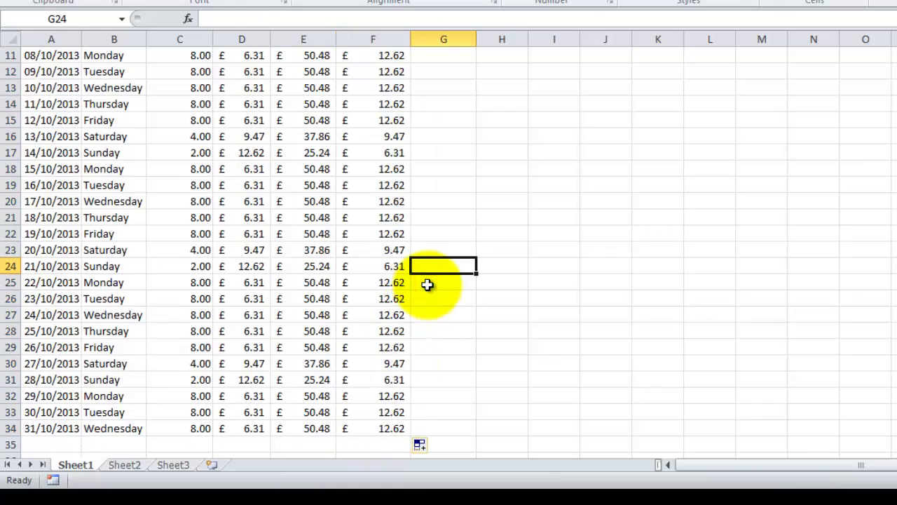
key(Up)
key(Up)
key(Up)
key(Up)
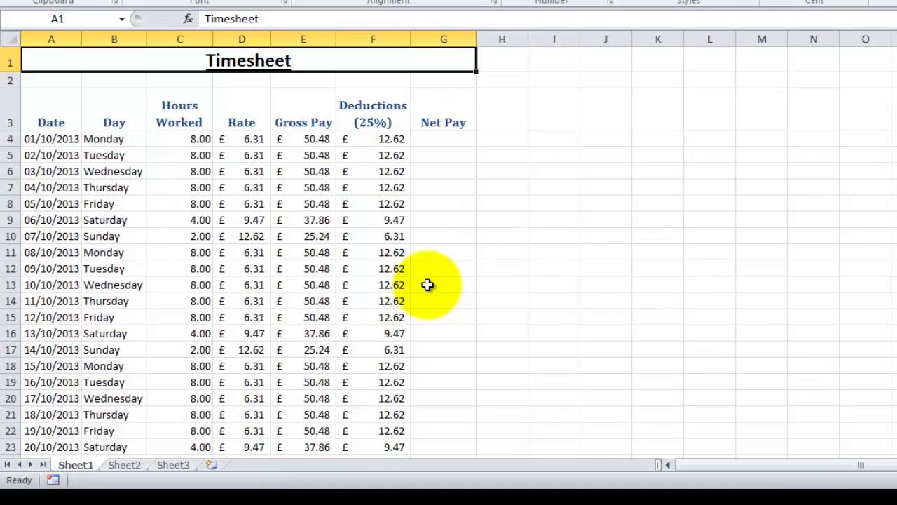
key(Down)
key(Down)
key(Down)
key(Down)
key(Up)
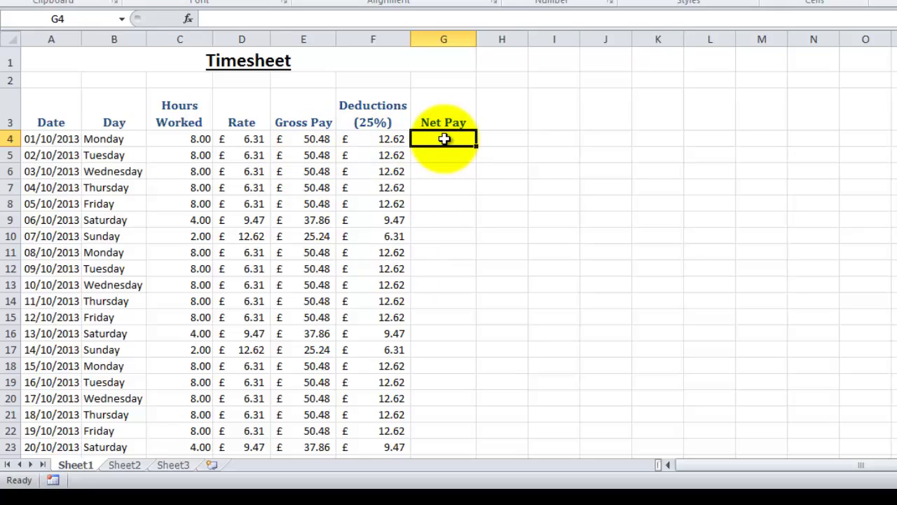
Enter =E4-F4 in G4 to calculate Monday's net pay.
text(=)
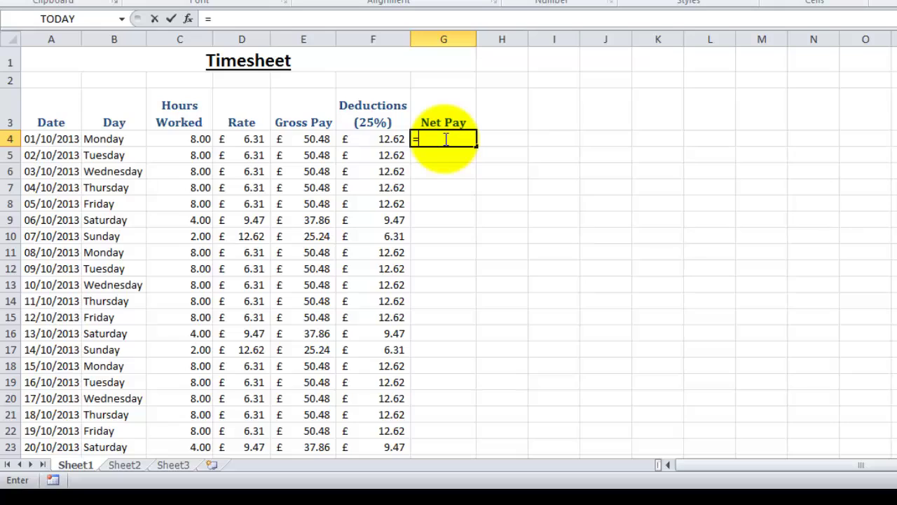
click(317, 139)
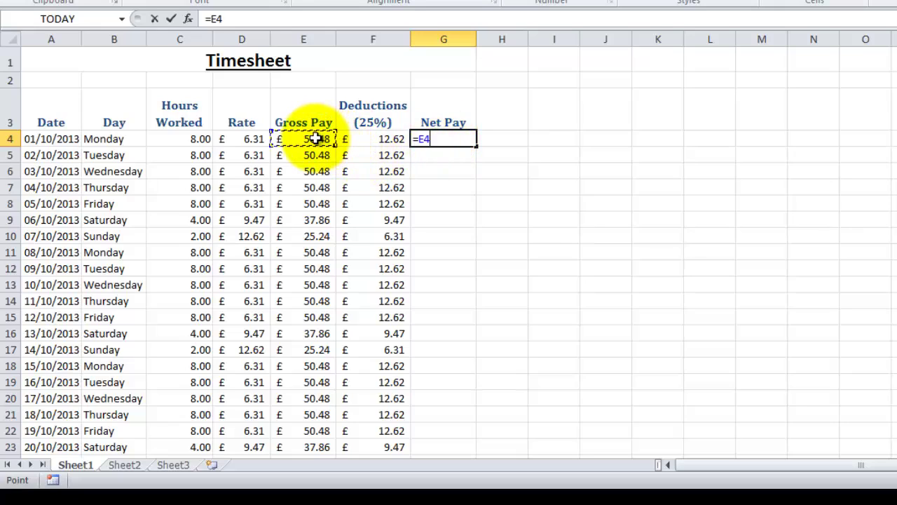
text(-)
click(367, 138)
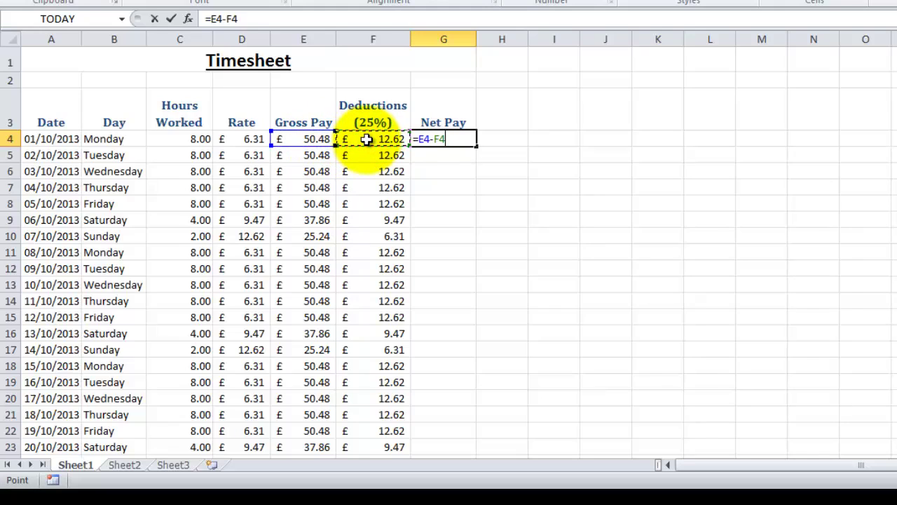
key(Return)
Copy the net pay formula down G4:G34 and check that G34 reads =E34-F34, giving £37.86.
click(463, 139)
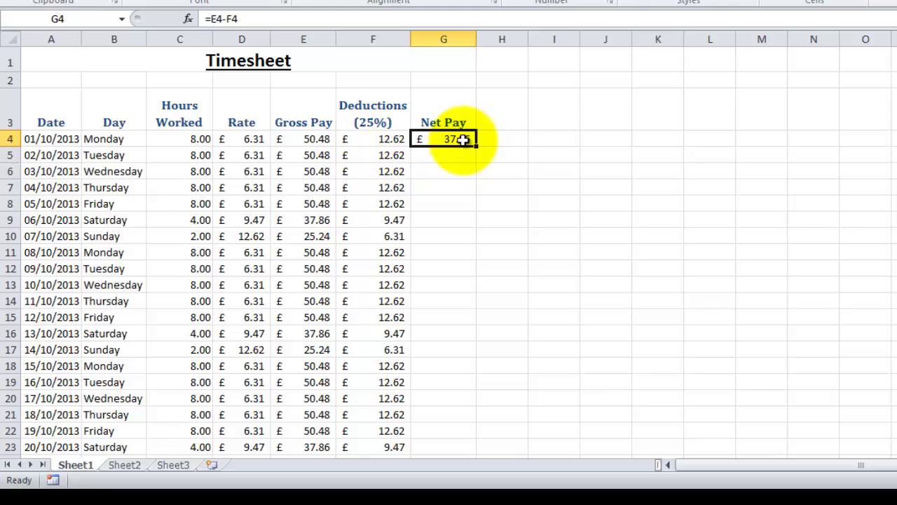
drag(476, 145, 458, 435)
click(496, 427)
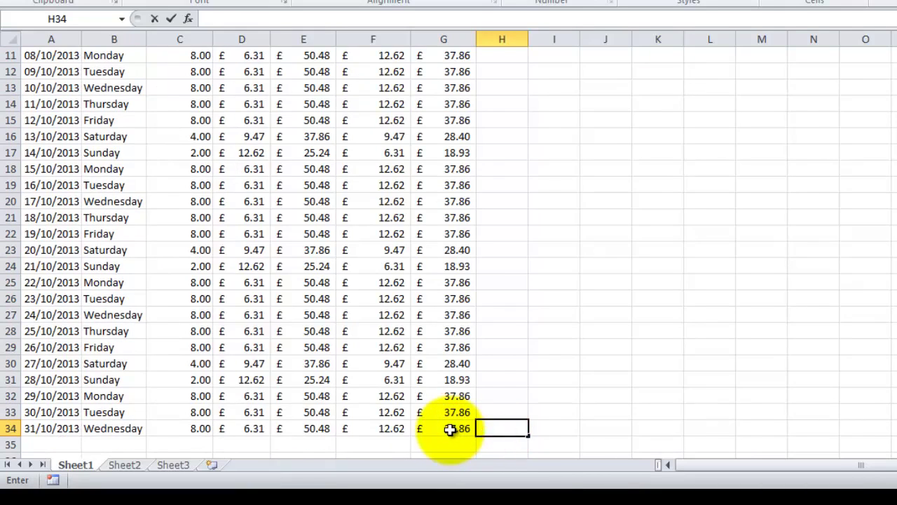
click(450, 429)
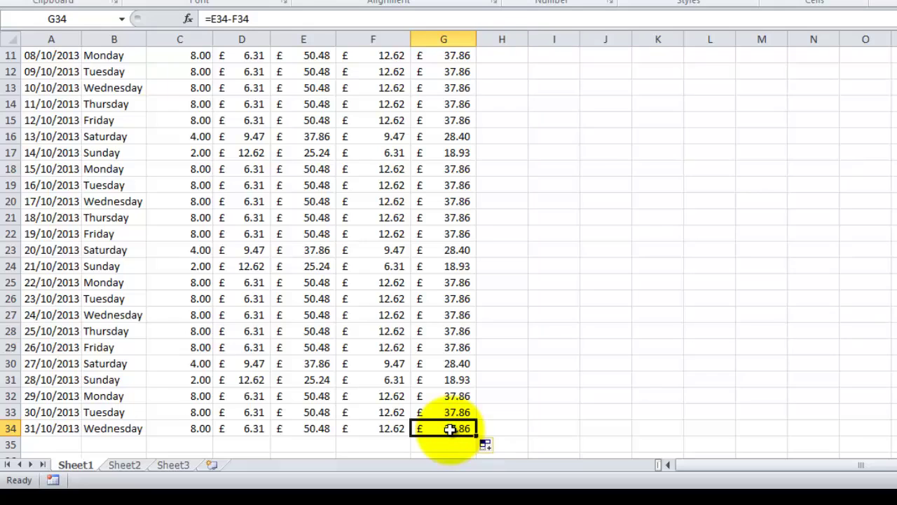
scroll(449, 428, up, 1)
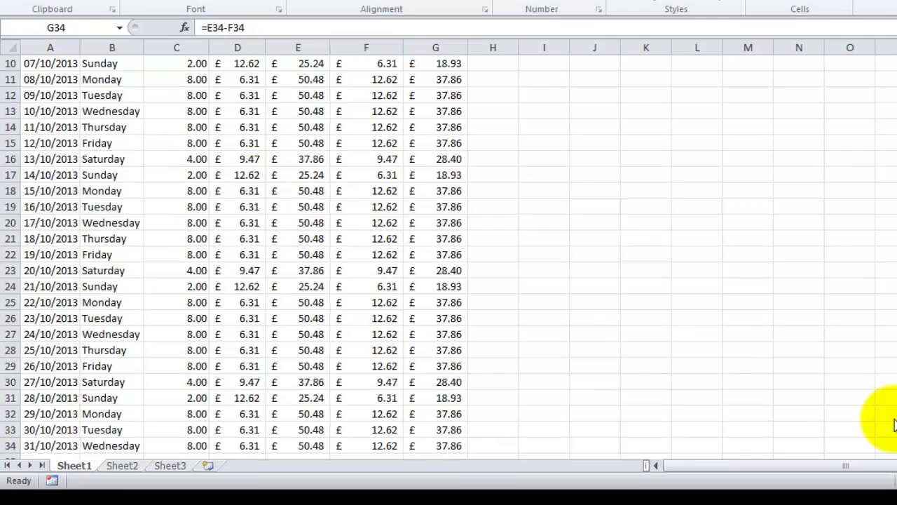
key(ctrl+v)
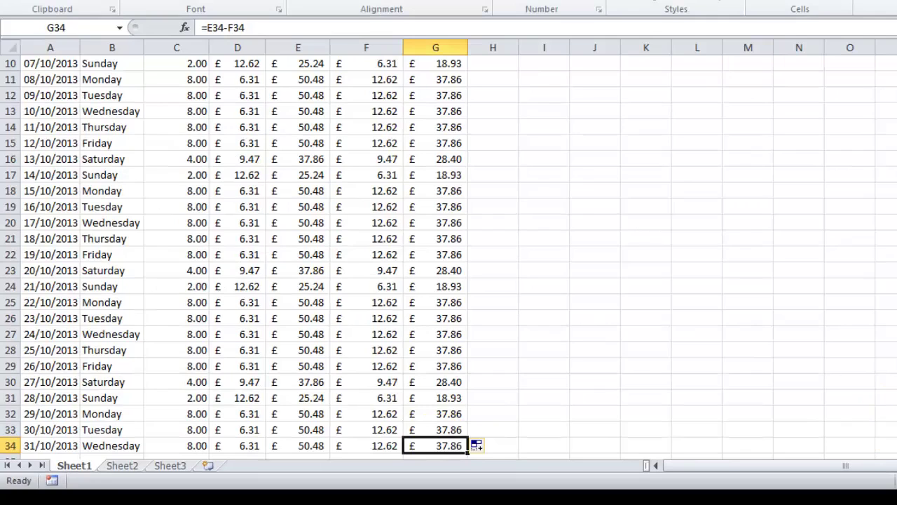
scroll(448, 252, up, 3)
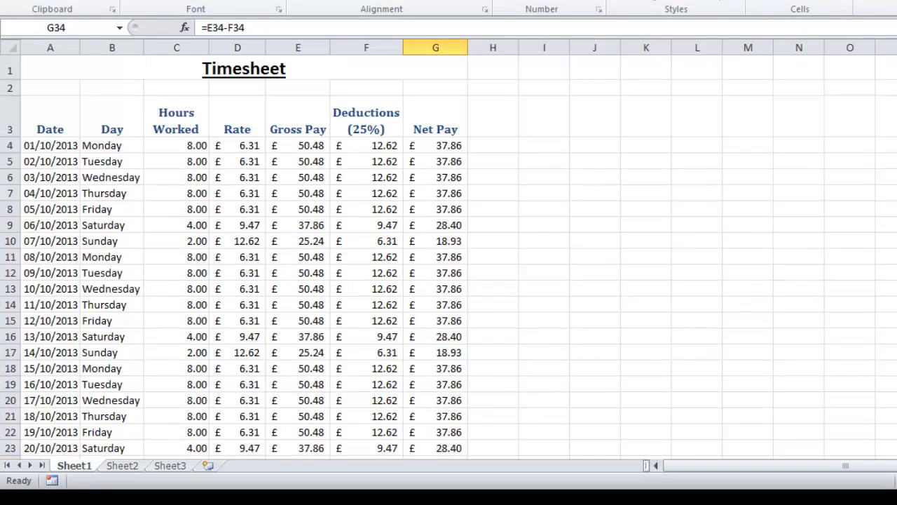
click(184, 147)
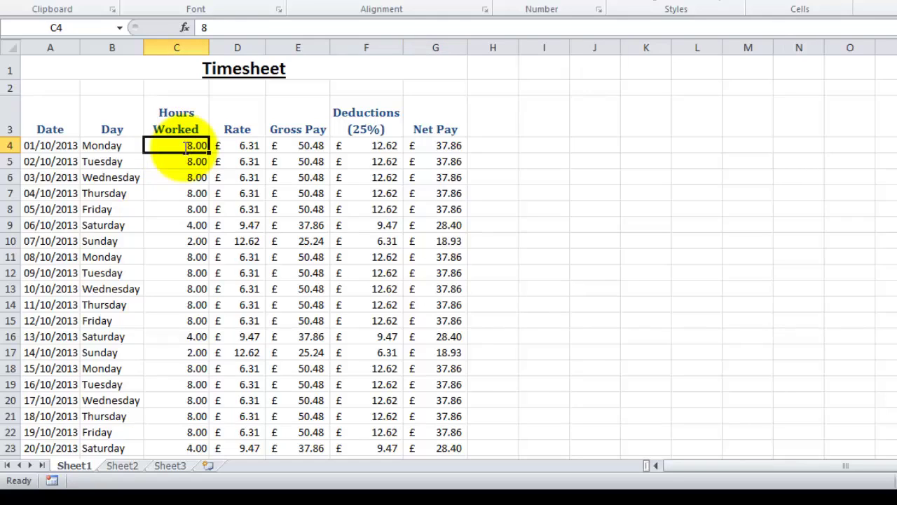
text(7)
key(Return)
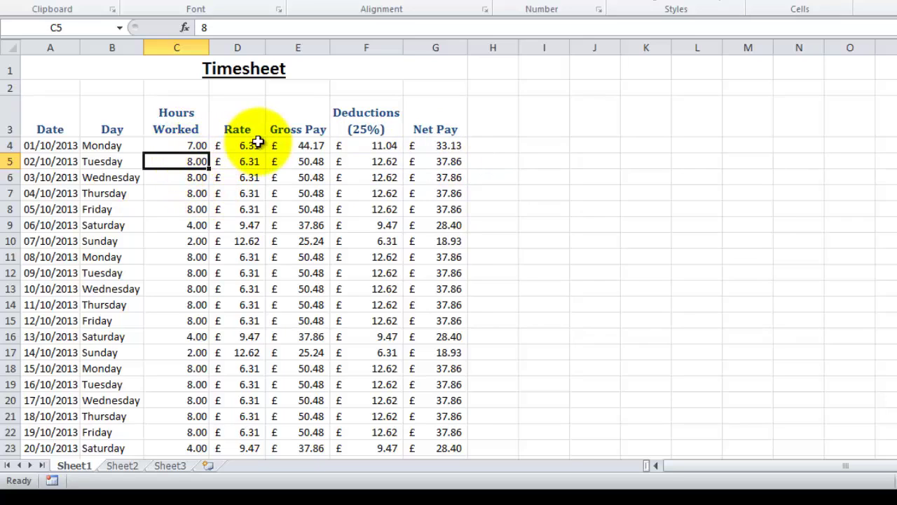
click(303, 145)
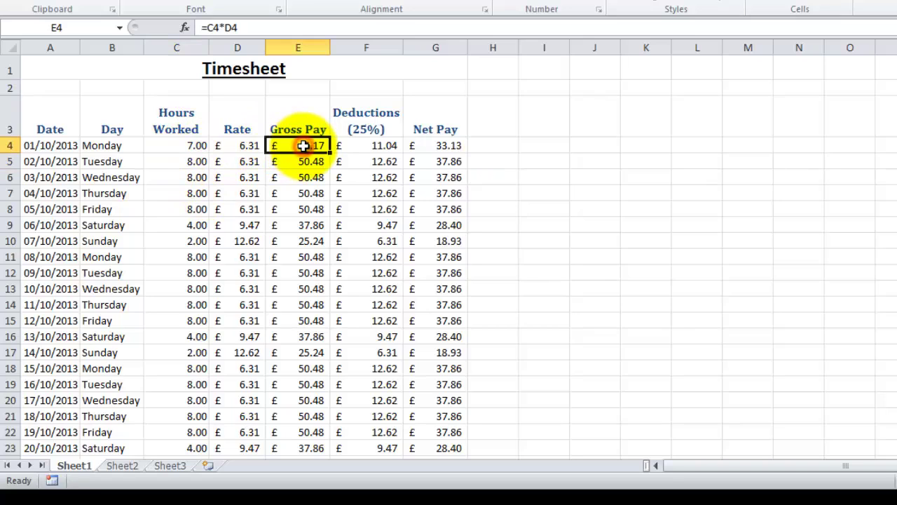
click(185, 145)
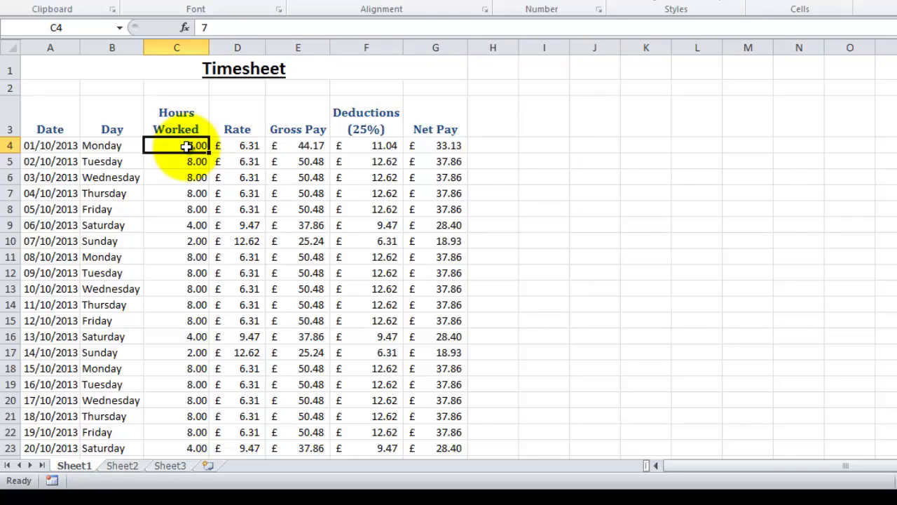
text(8)
key(Return)
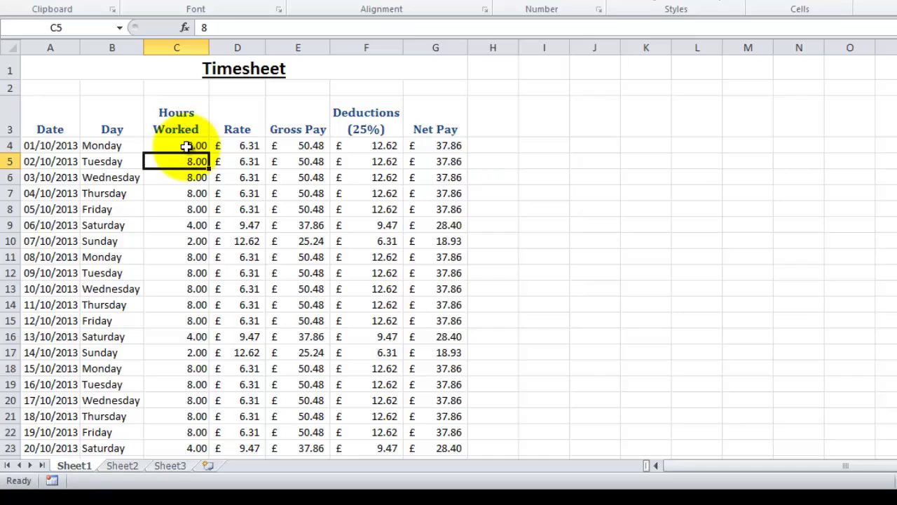